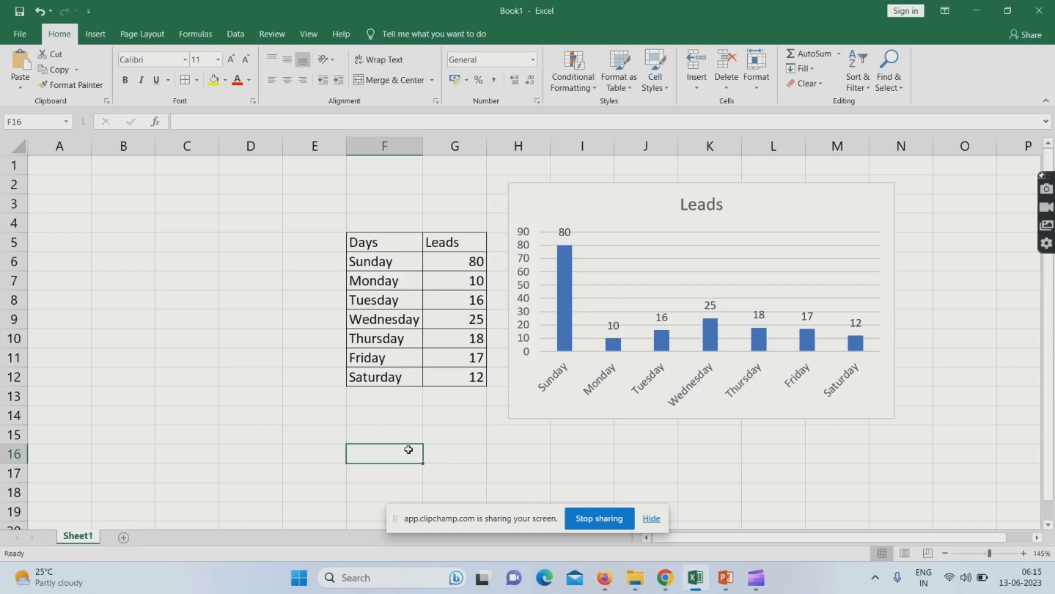
{"action": "left_click_drag", "start_coordinate": [381, 240], "coordinate": [428, 250]}
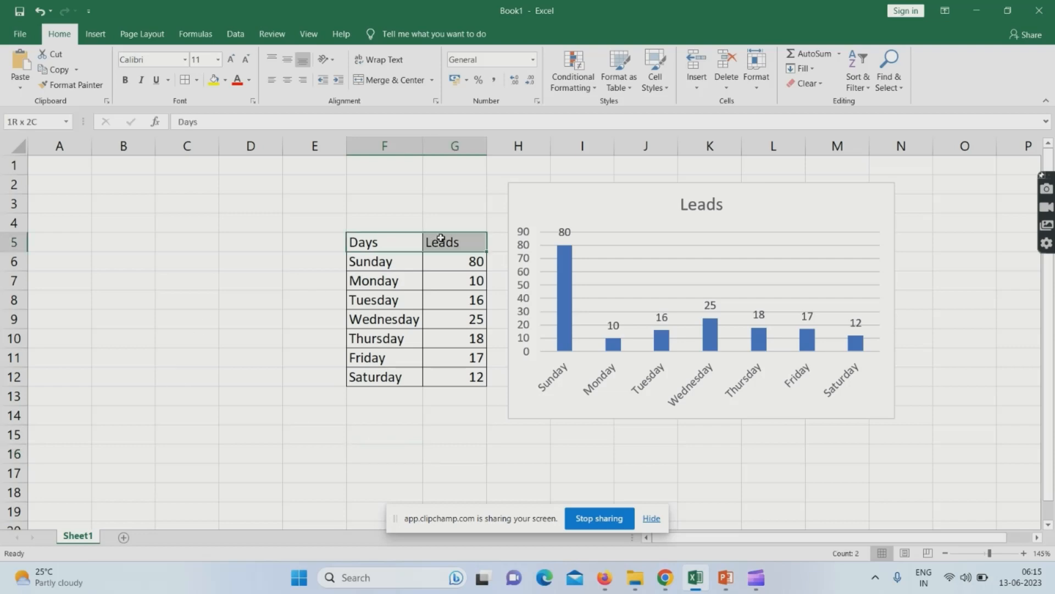
{"action": "left_click", "coordinate": [409, 260]}
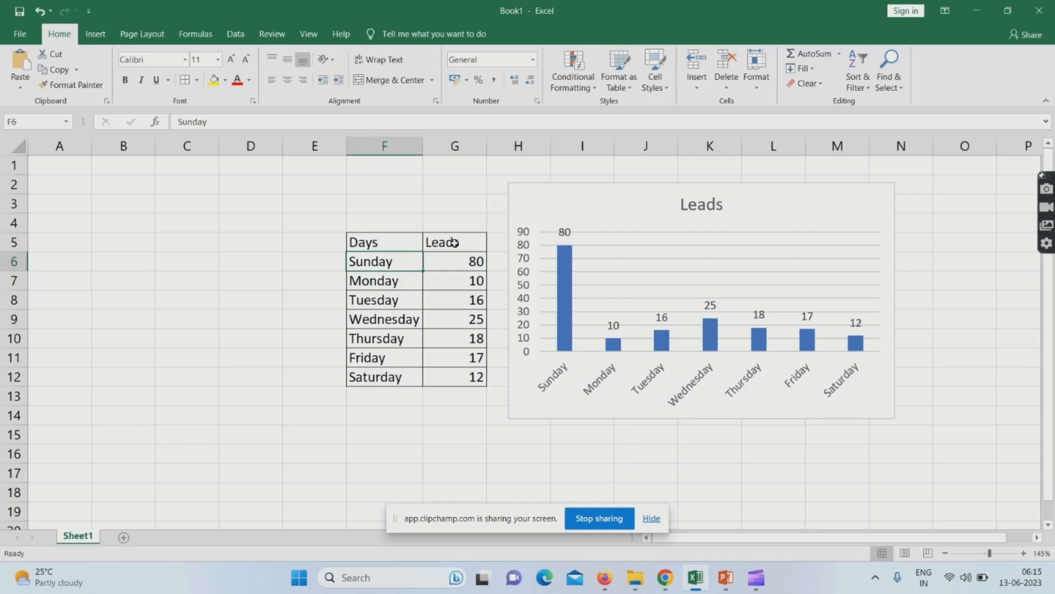
{"action": "left_click", "coordinate": [585, 207]}
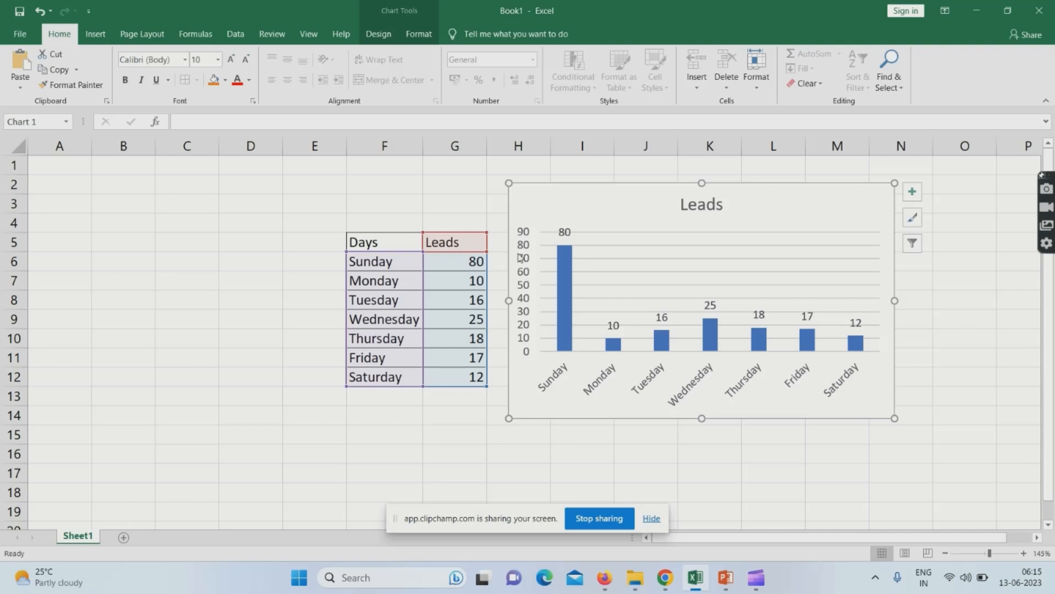
Set Sunday's leads in cell G6 to 40
{"action": "double_click", "coordinate": [474, 264]}
{"action": "key", "text": "BackSpace"}
{"action": "key", "text": "BackSpace"}
{"action": "type", "text": "40"}
{"action": "key", "text": "Return"}
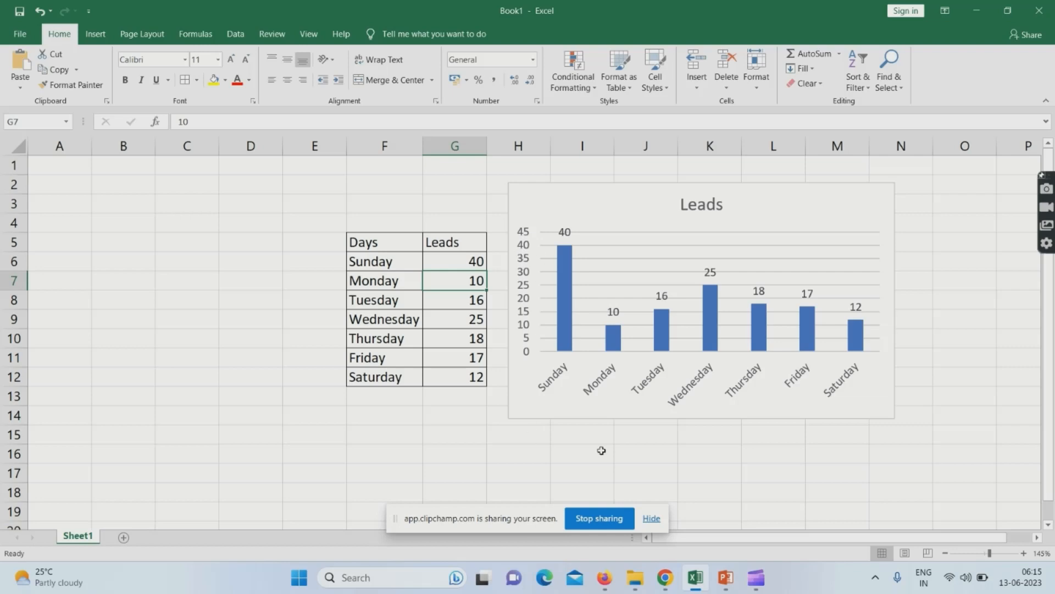
{"action": "mouse_move", "coordinate": [734, 577]}
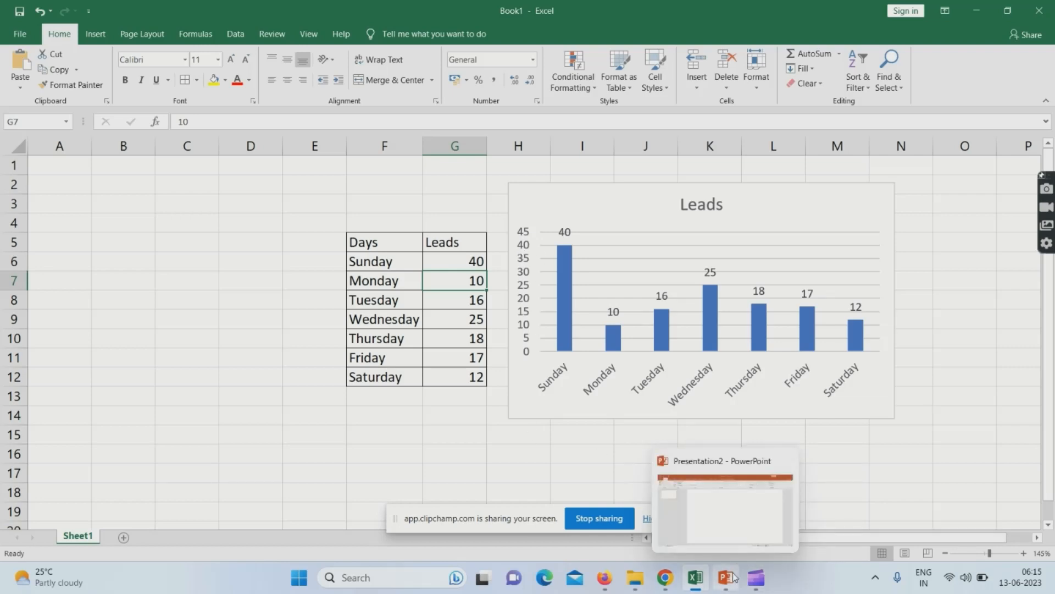
{"action": "left_click", "coordinate": [905, 468]}
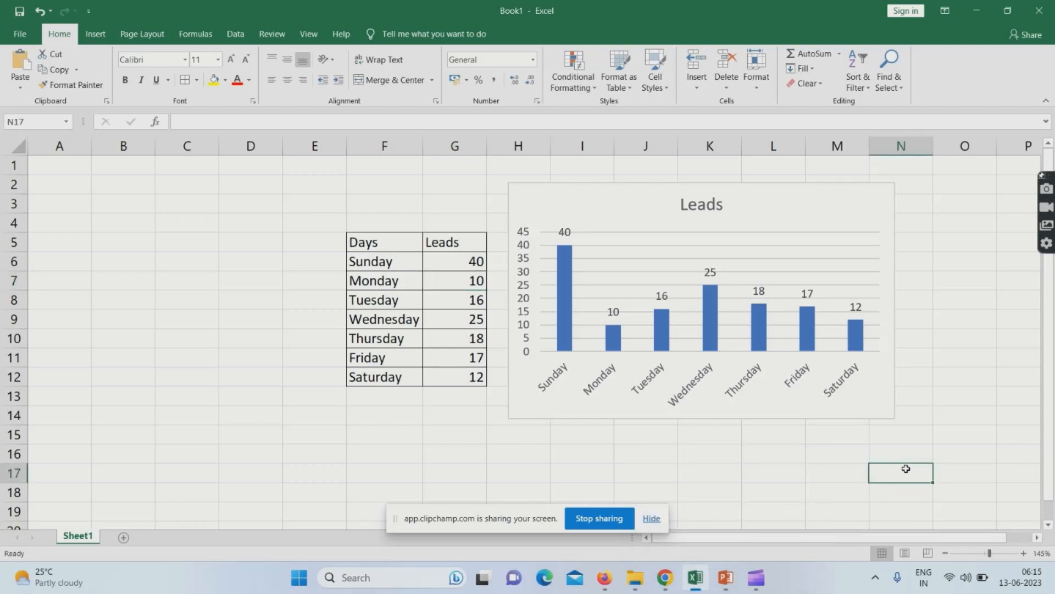
{"action": "left_click", "coordinate": [952, 338]}
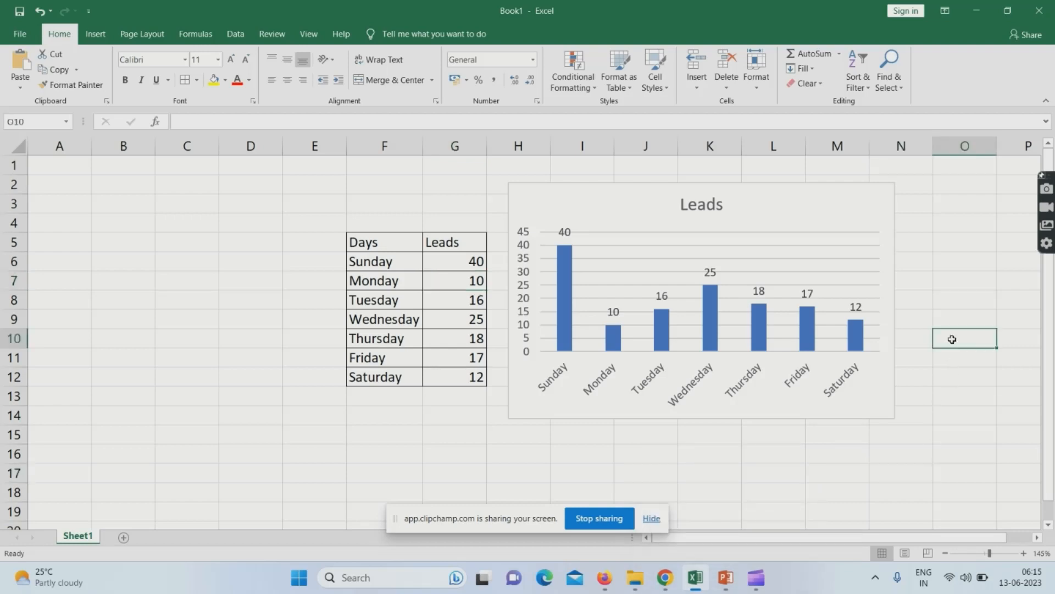
Copy the Leads column chart from the worksheet and switch to the blank Presentation2 slide in PowerPoint
{"action": "left_click", "coordinate": [540, 195]}
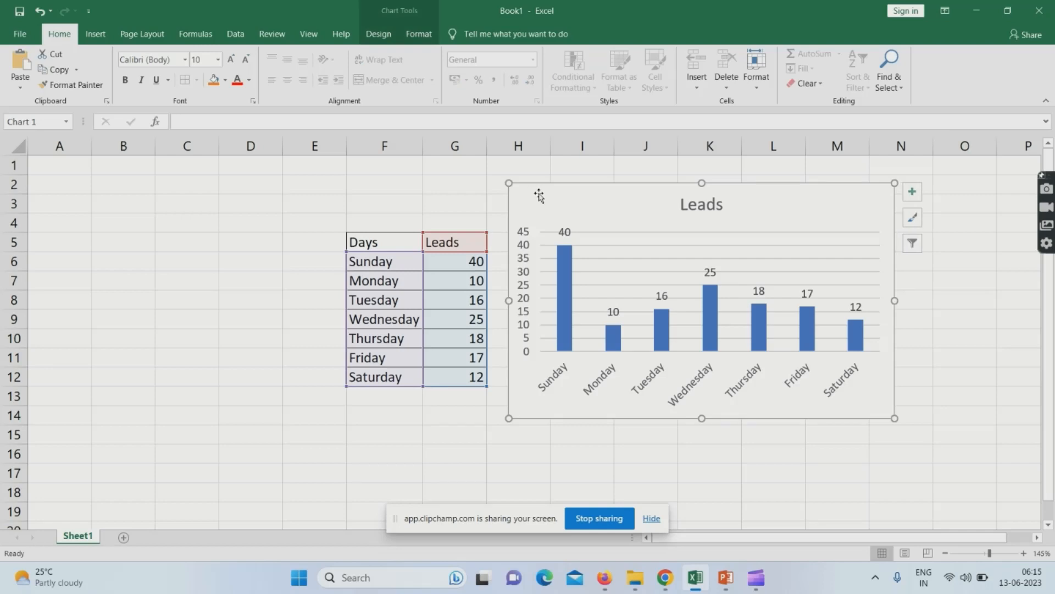
{"action": "key", "text": "alt+shift+F10"}
{"action": "key", "text": "alt+shift+F10"}
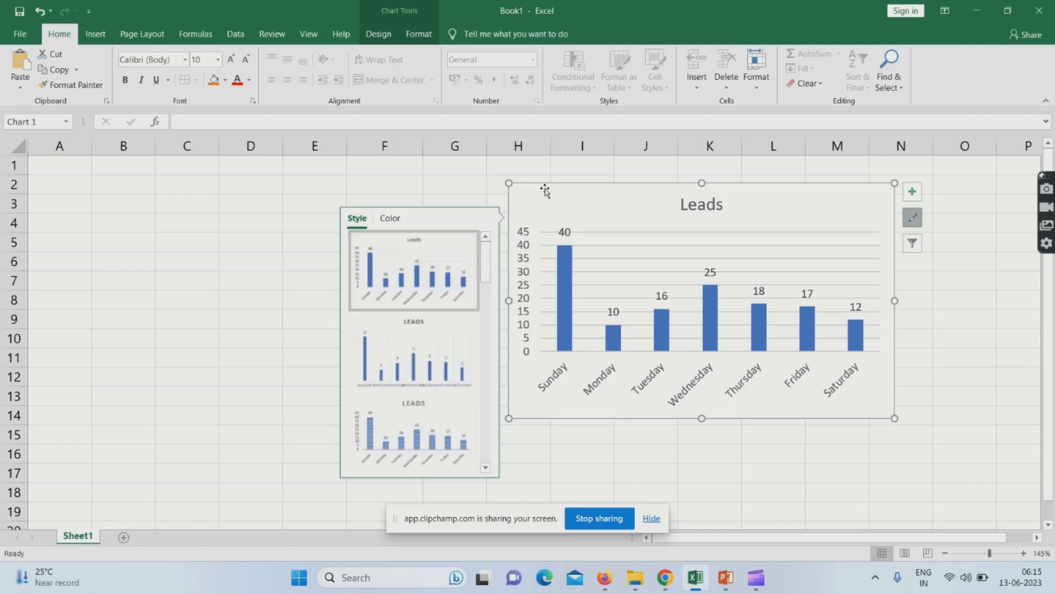
{"action": "key", "text": "alt+Tab"}
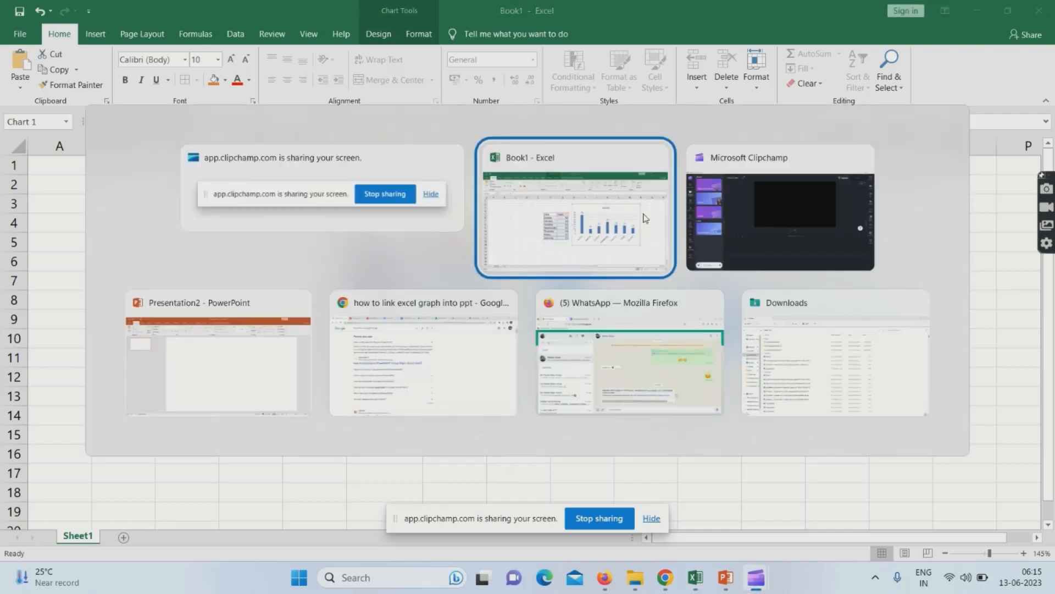
{"action": "key", "text": "Tab"}
{"action": "key", "text": "Tab"}
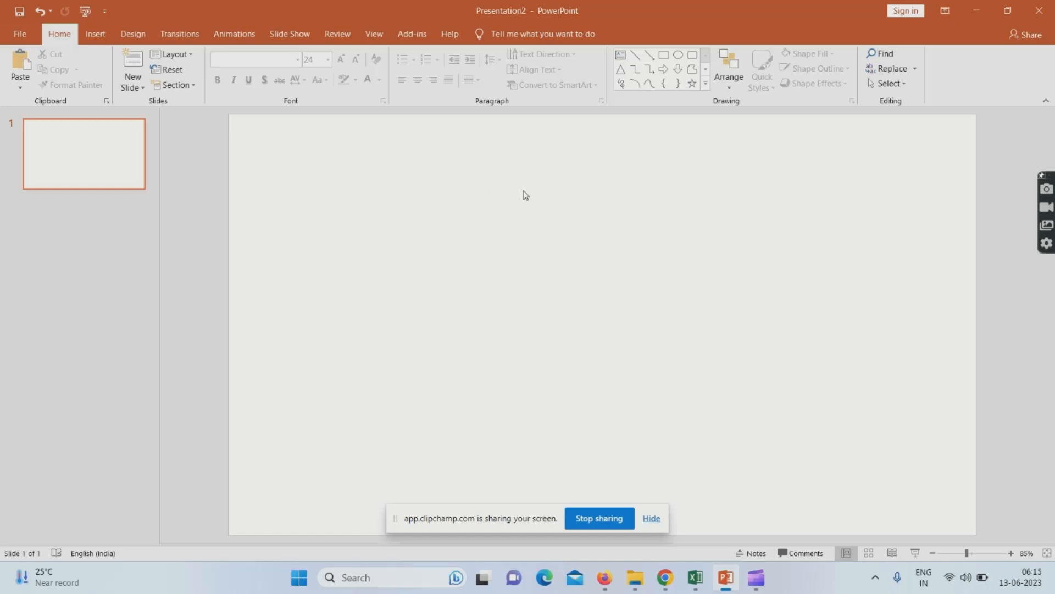
Paste the copied chart onto the slide as a linked Microsoft Excel Chart Object and enlarge it
{"action": "left_click", "coordinate": [21, 88]}
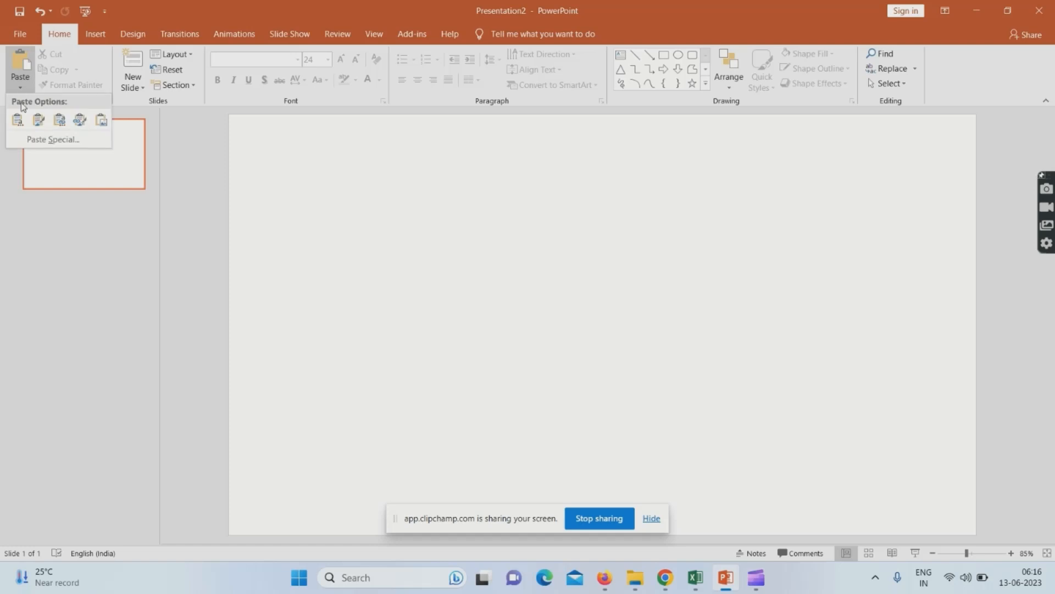
{"action": "left_click", "coordinate": [40, 141]}
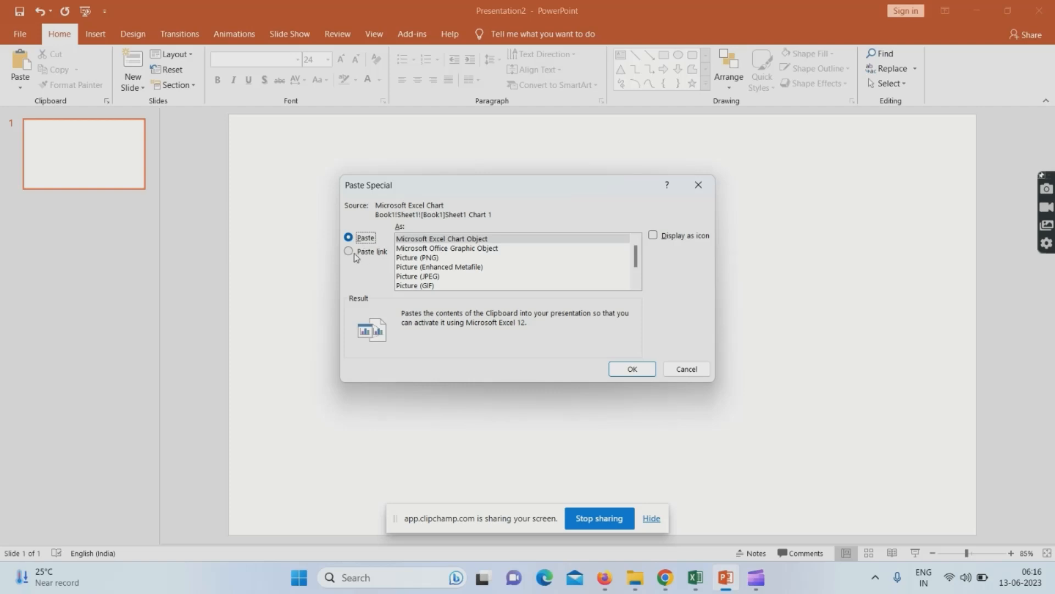
{"action": "left_click", "coordinate": [437, 242]}
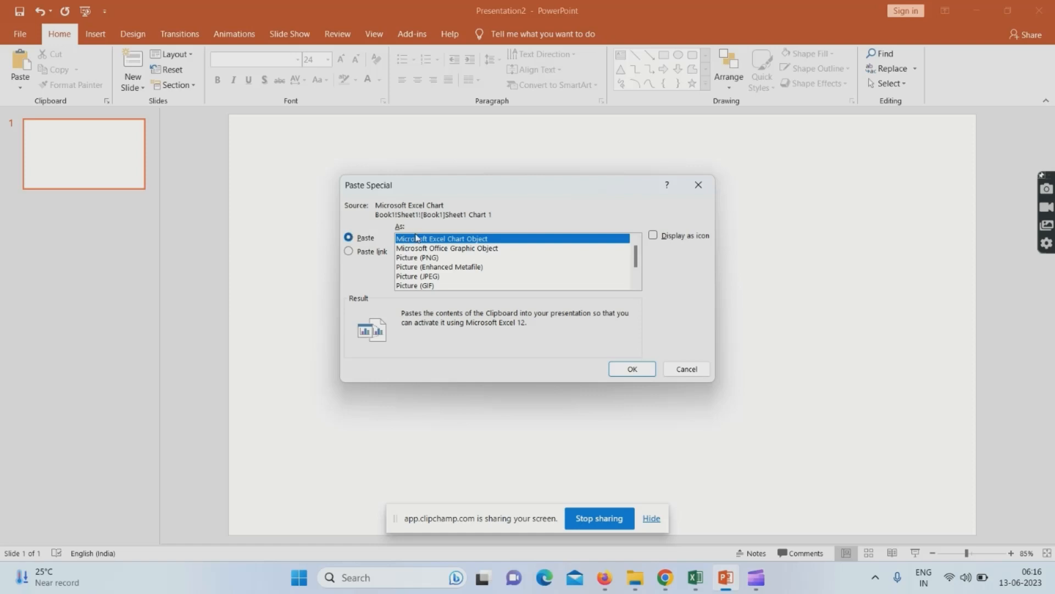
{"action": "left_click", "coordinate": [371, 253]}
{"action": "left_click", "coordinate": [430, 243]}
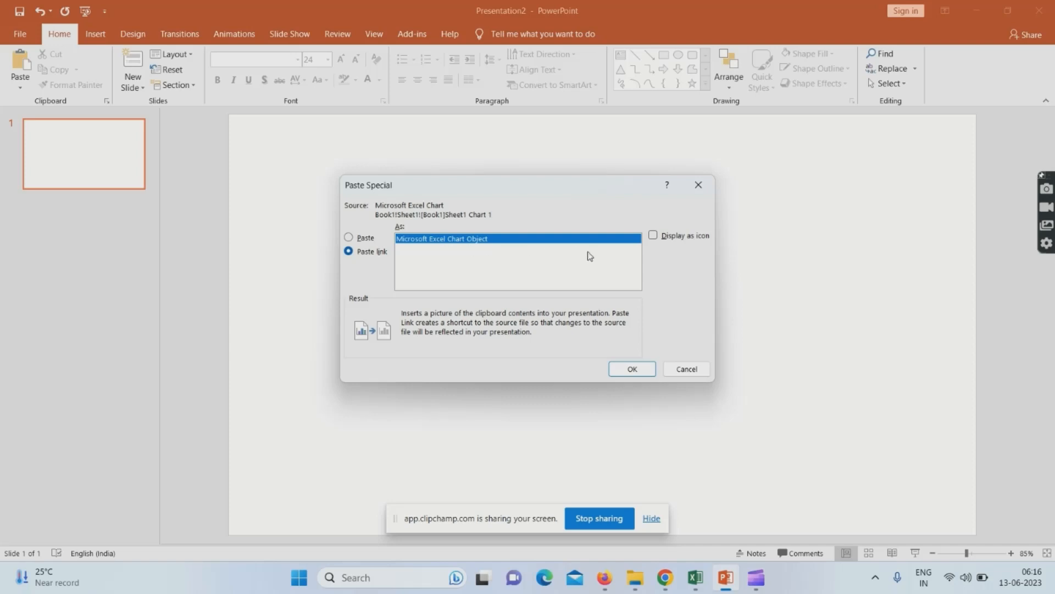
{"action": "left_click", "coordinate": [633, 370]}
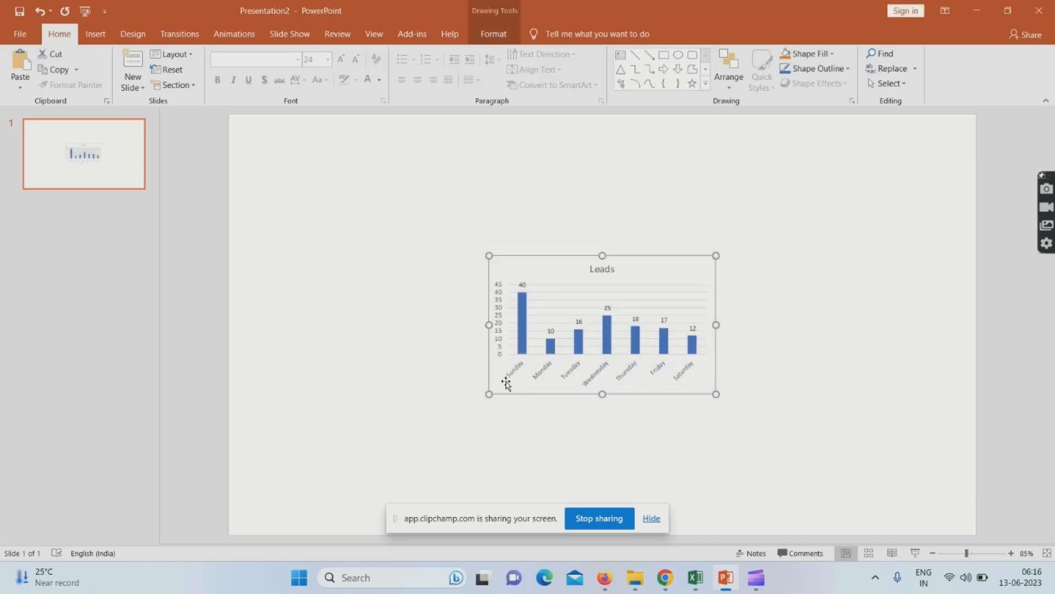
{"action": "left_click_drag", "start_coordinate": [488, 394], "coordinate": [408, 442]}
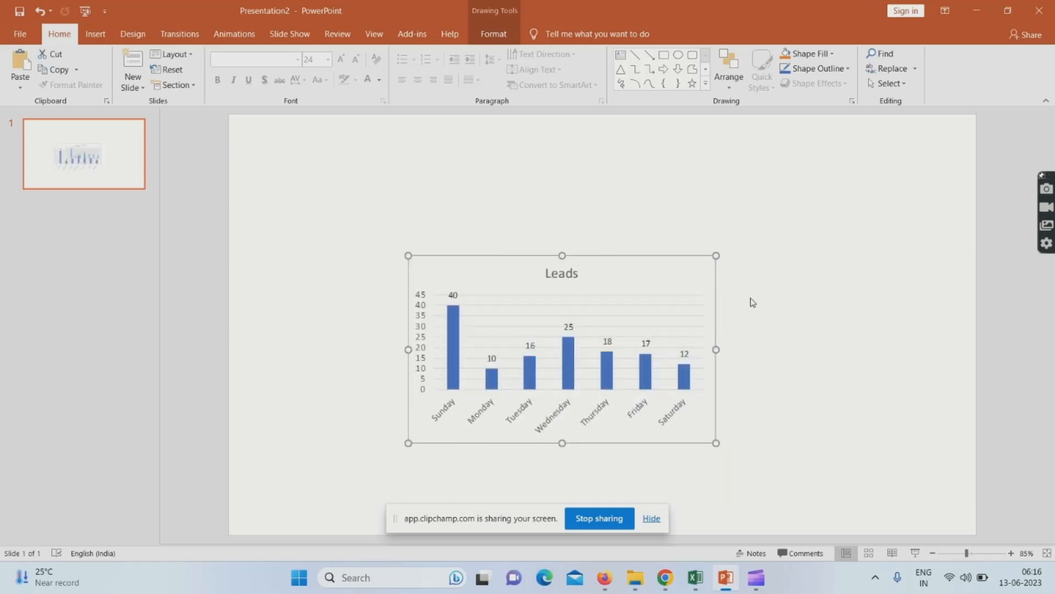
{"action": "left_click", "coordinate": [696, 582]}
{"action": "left_click", "coordinate": [871, 456]}
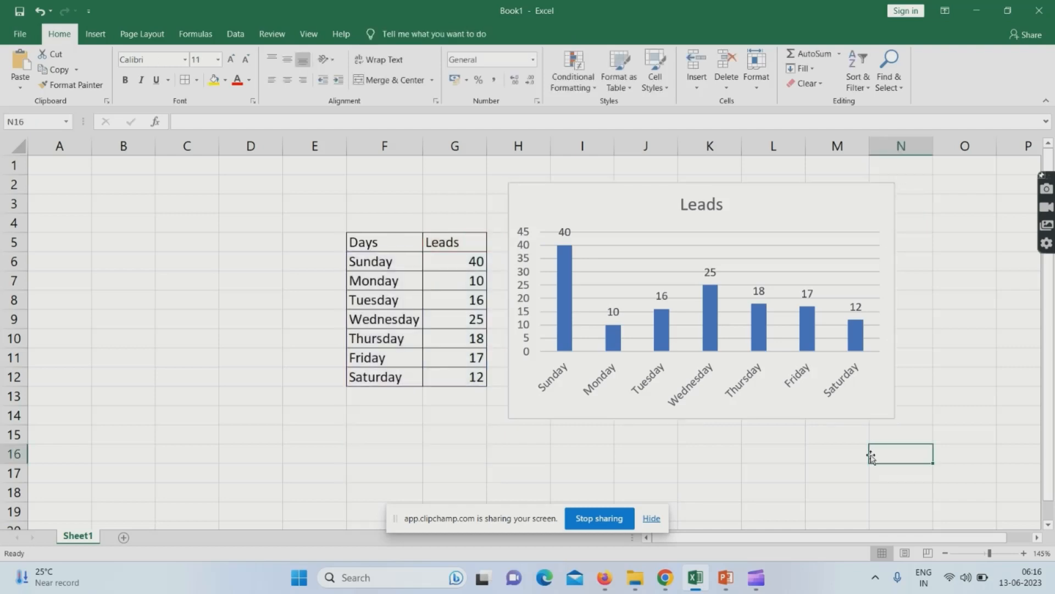
{"action": "key", "text": "alt+Tab"}
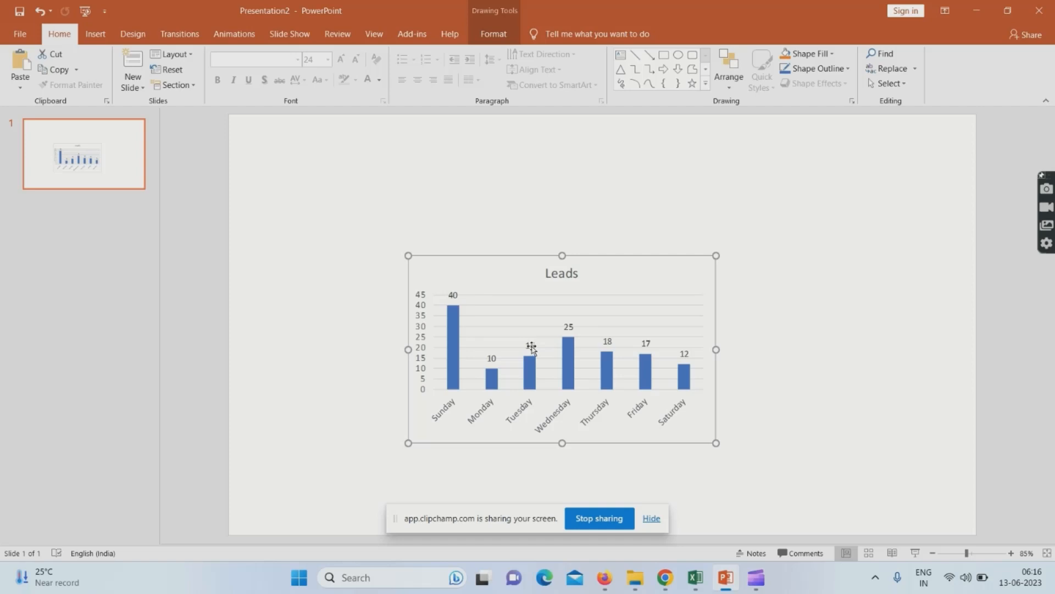
{"action": "key", "text": "alt"}
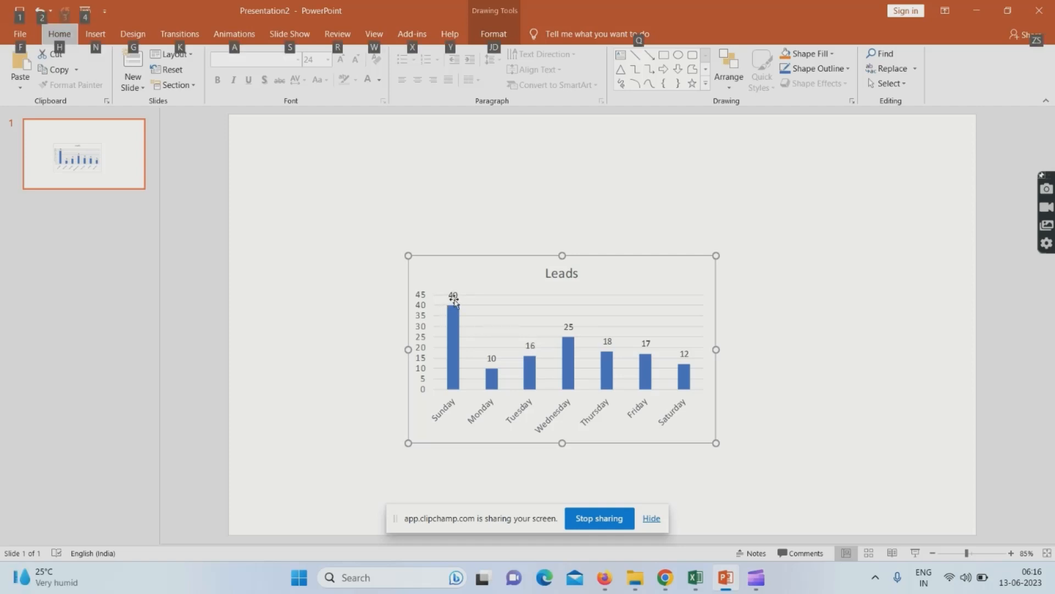
Switch to Excel, set Sunday's leads in cell G6 to 65, and return to PowerPoint to check the linked chart
{"action": "key", "text": "alt+Tab"}
{"action": "left_click", "coordinate": [466, 262]}
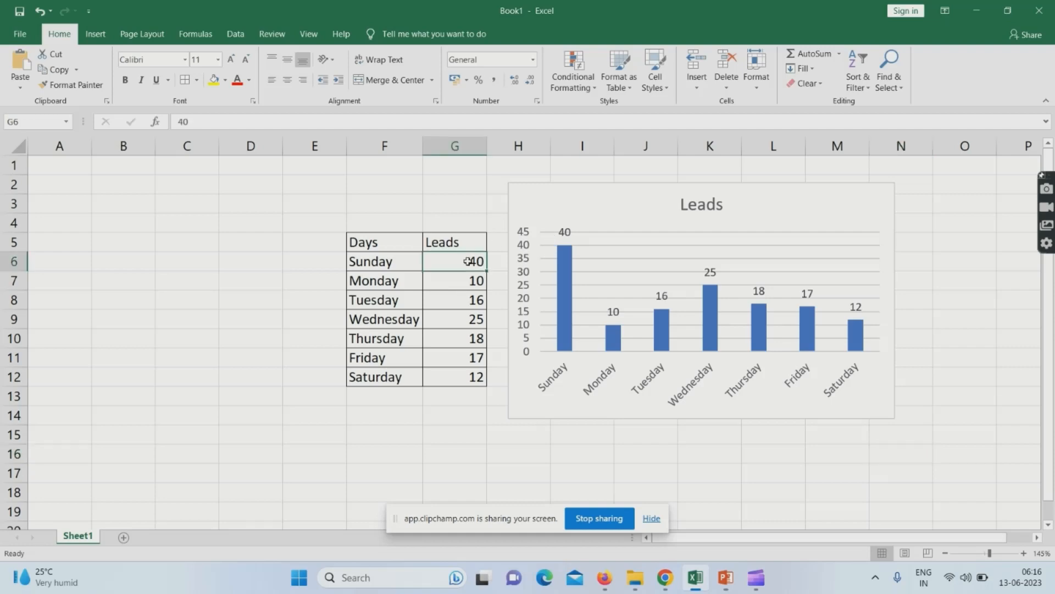
{"action": "type", "text": "65"}
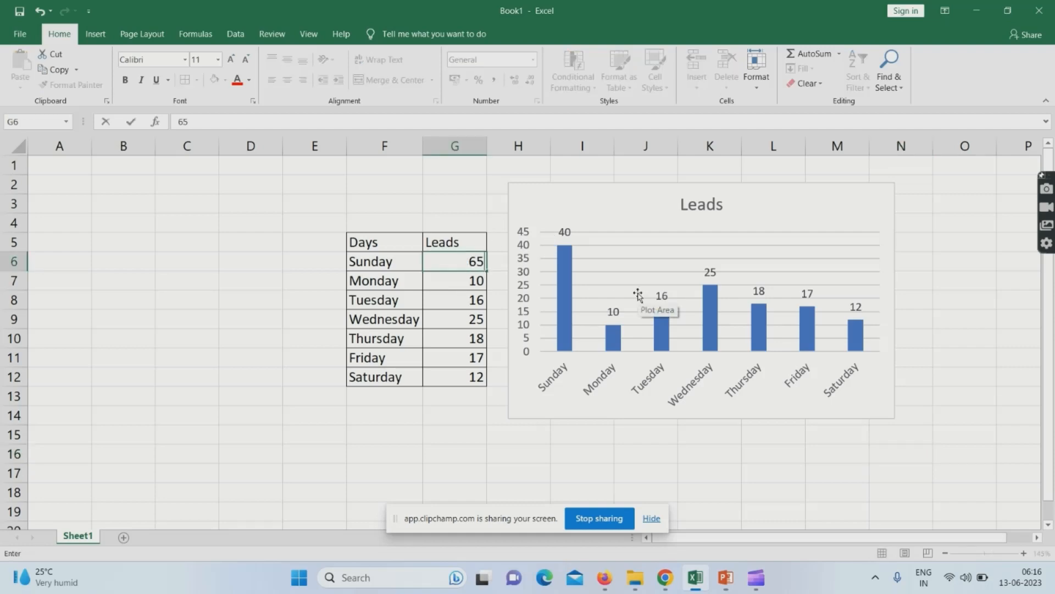
{"action": "key", "text": "Return"}
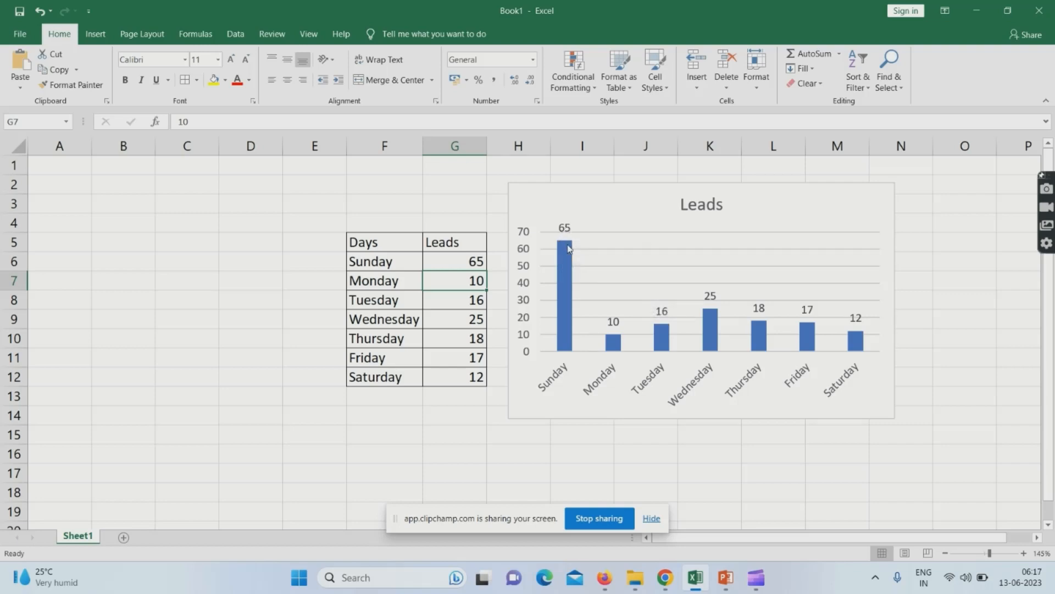
{"action": "mouse_move", "coordinate": [569, 248]}
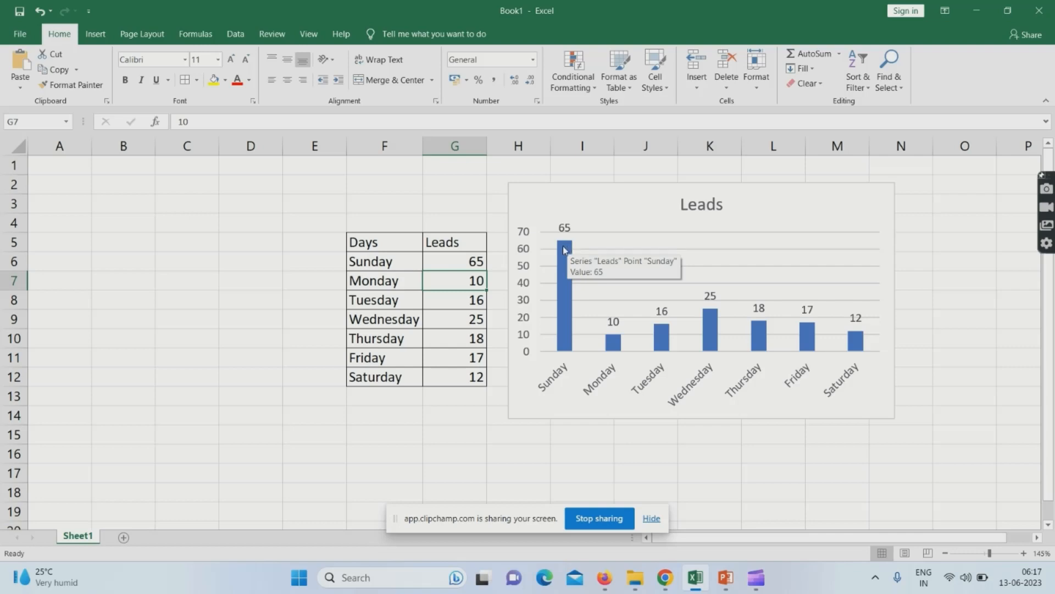
{"action": "key", "text": "alt+Tab"}
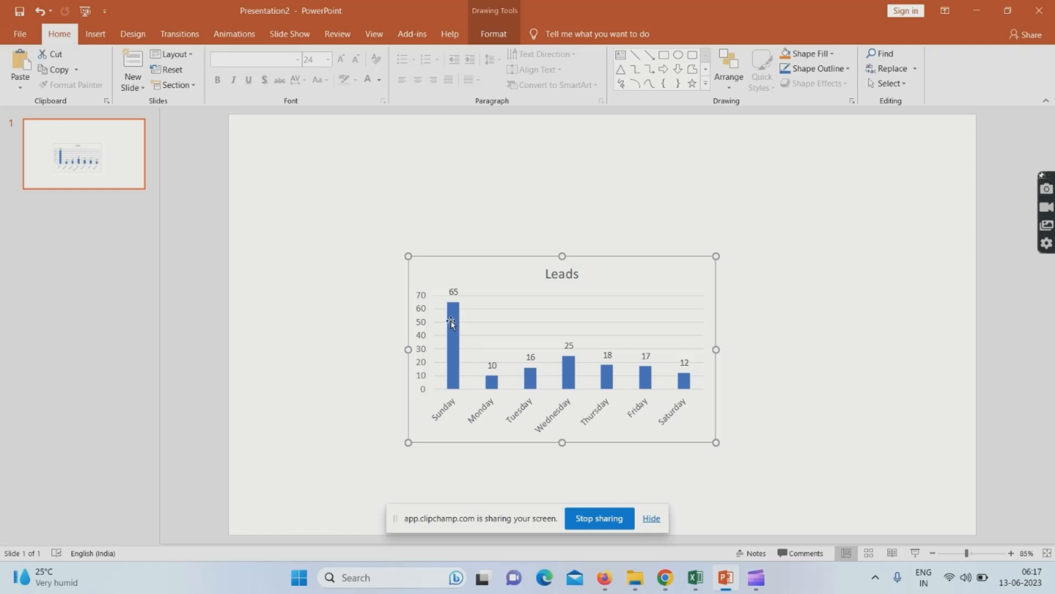
Switch to Excel, set Monday's leads in cell G7 to 40, and go back to the linked chart in PowerPoint
{"action": "key", "text": "alt+Tab"}
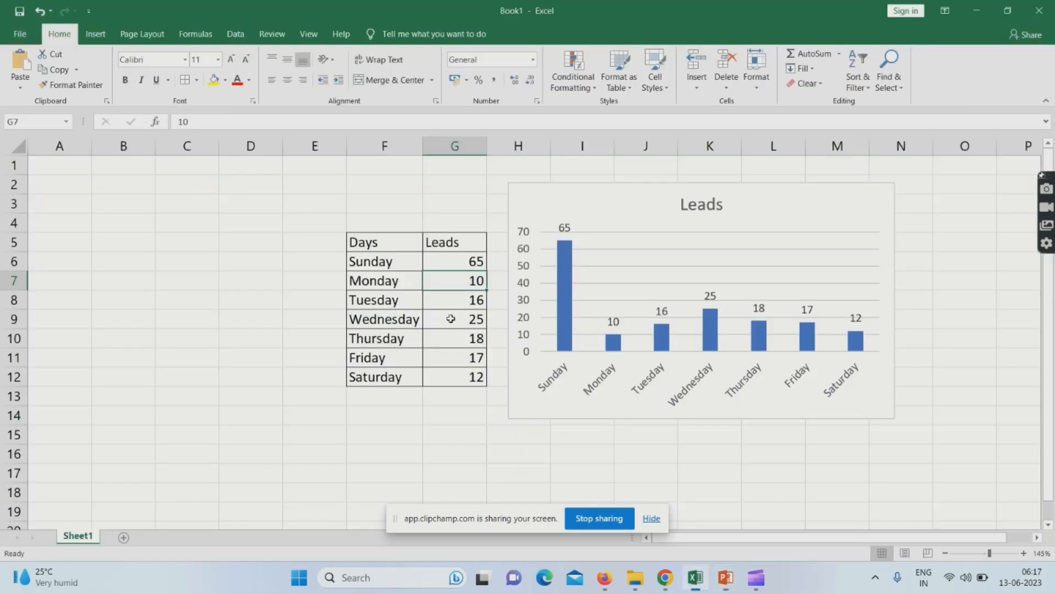
{"action": "type", "text": "40"}
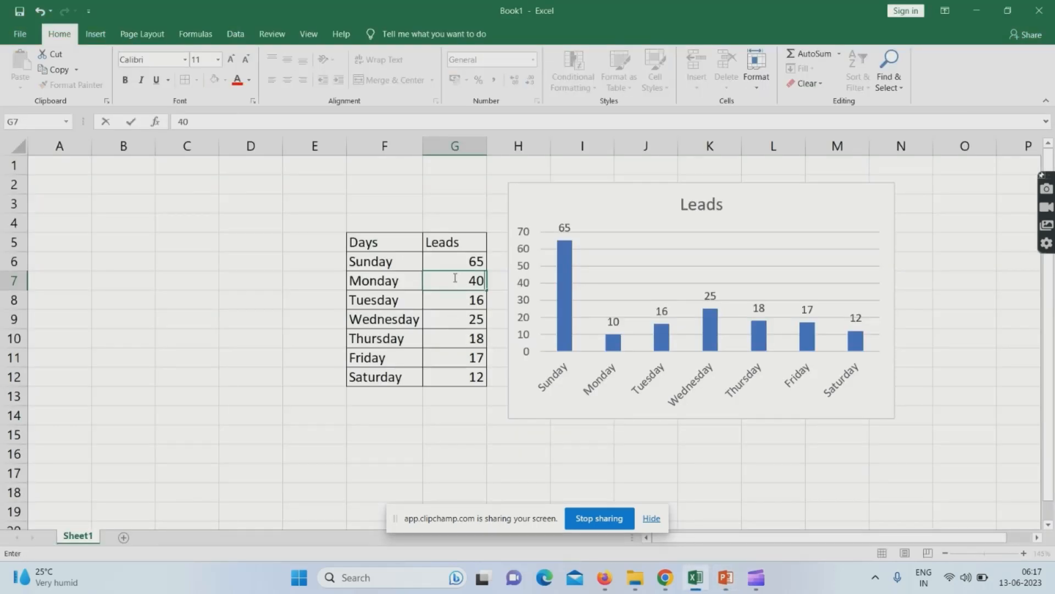
{"action": "key", "text": "Return"}
{"action": "key", "text": "alt+Tab"}
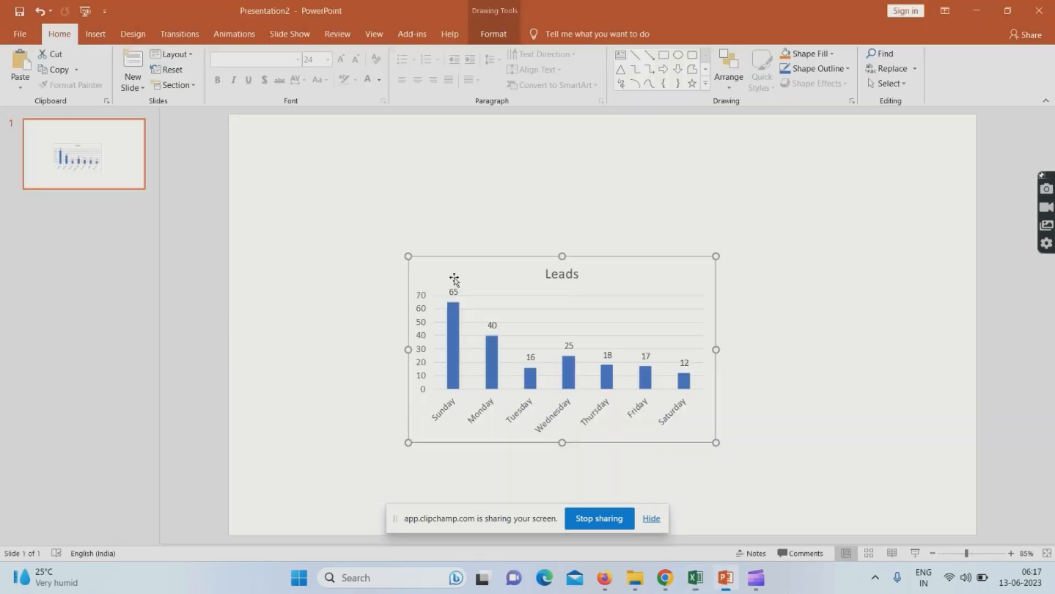